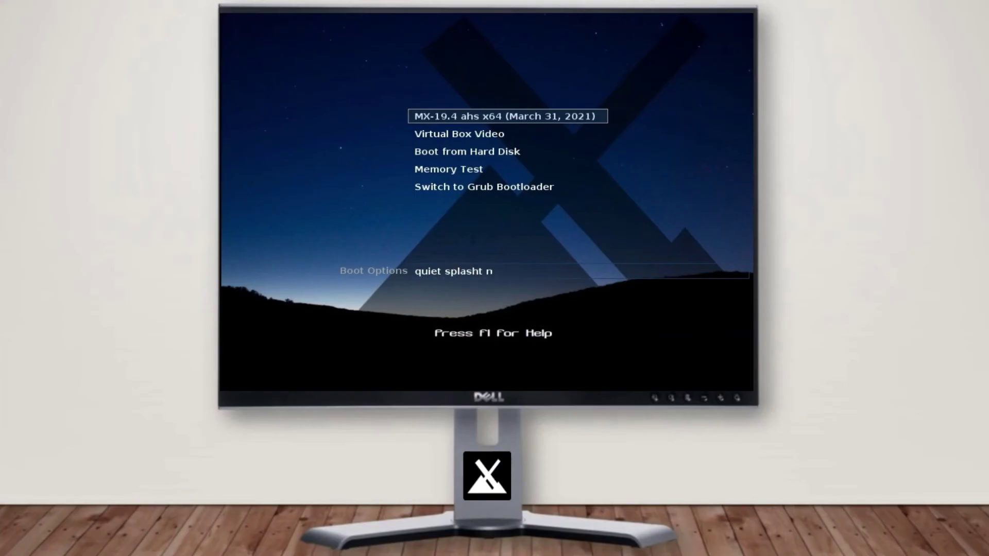
Boot the MX-19.4 ahs x64 live system with the 'nosplash' boot option
text(osplash)
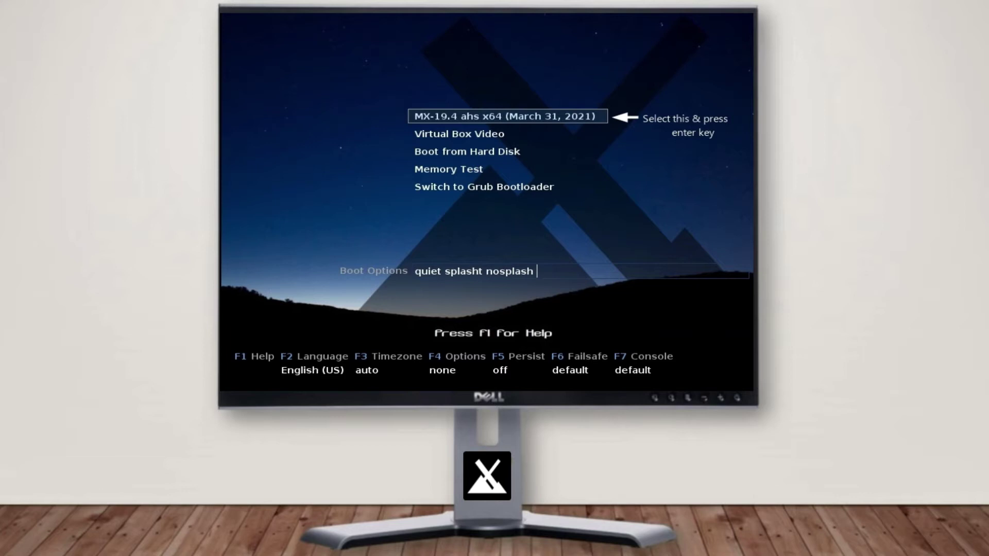
key(Return)
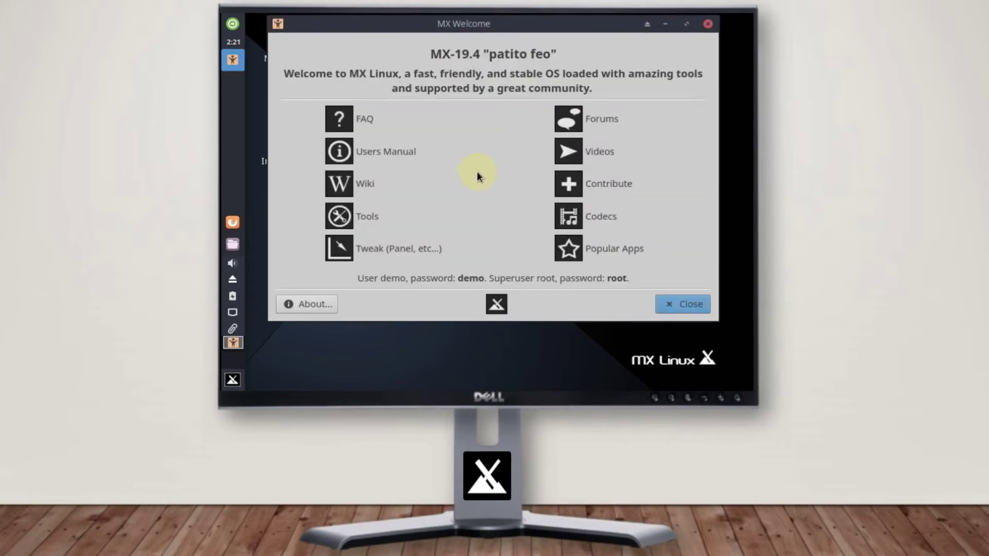
Close the MX Welcome window to reach the installer's System Keyboard settings
click(709, 24)
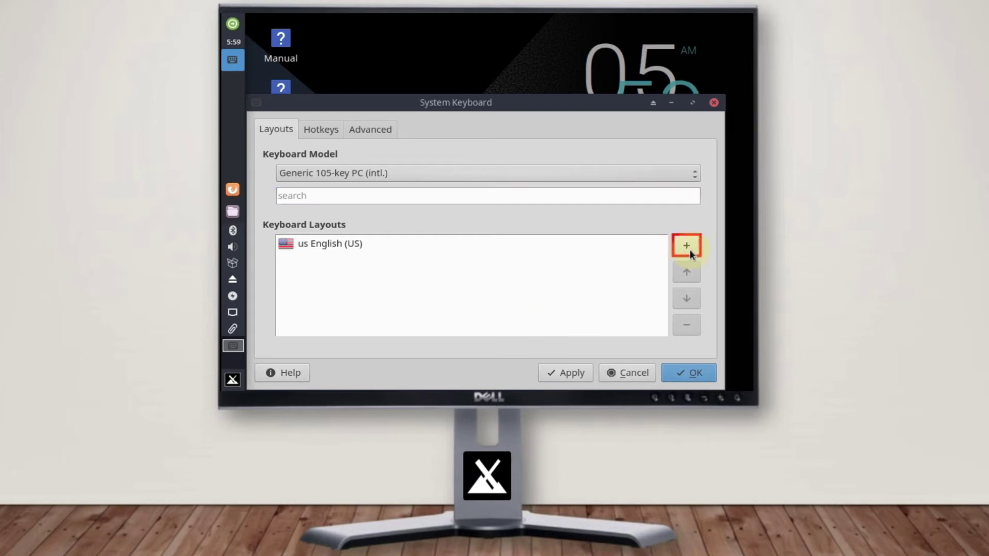
Add the gb English (UK) layout beneath us English (US) and select it
click(685, 247)
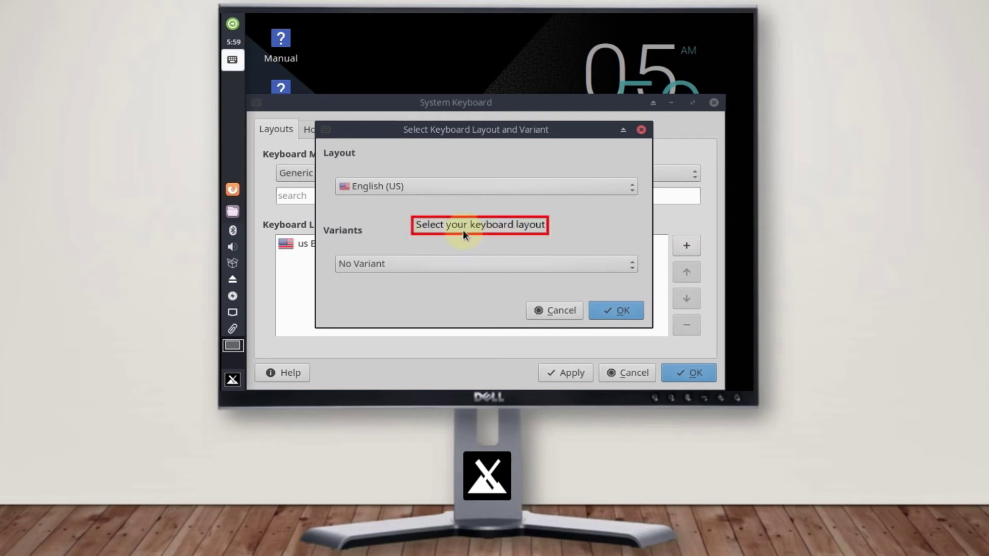
click(626, 187)
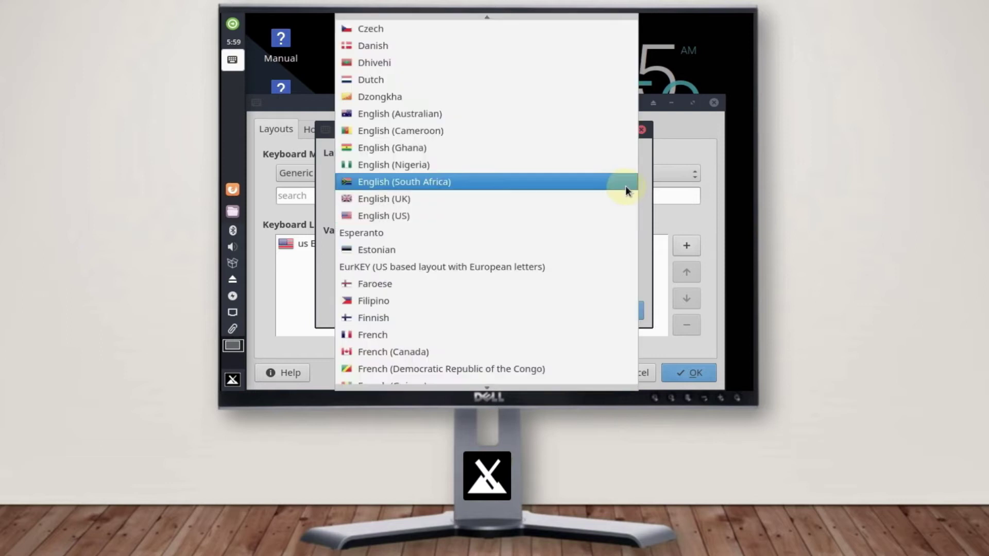
click(404, 204)
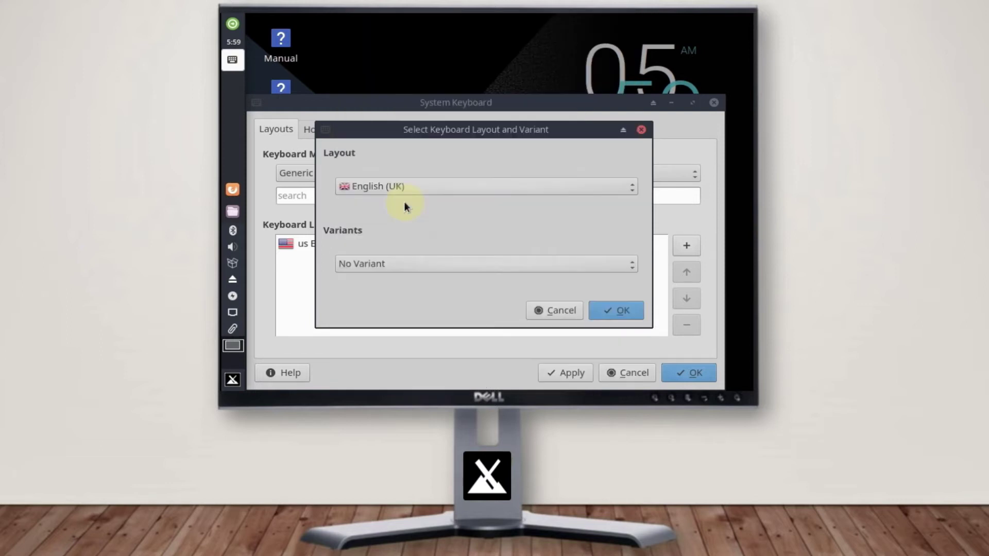
click(616, 310)
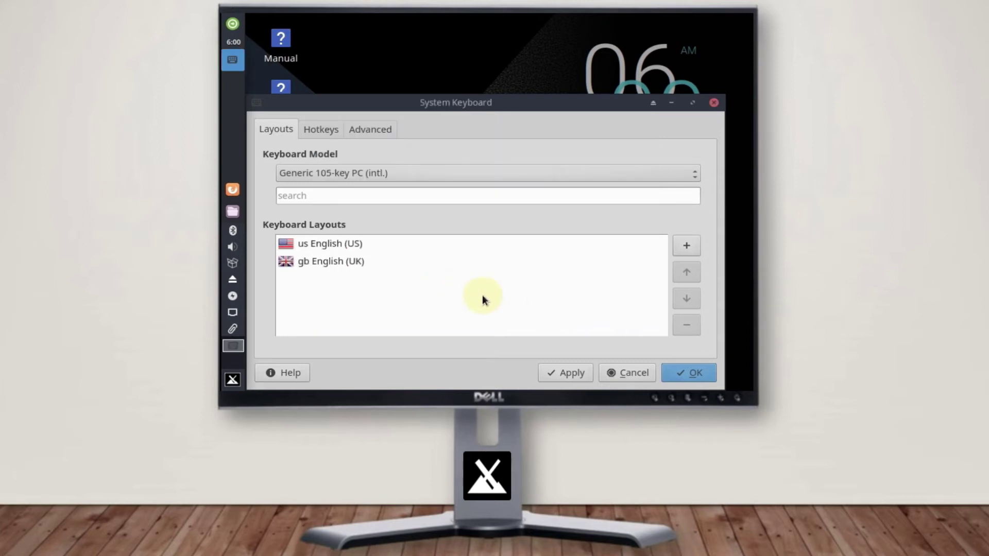
click(369, 264)
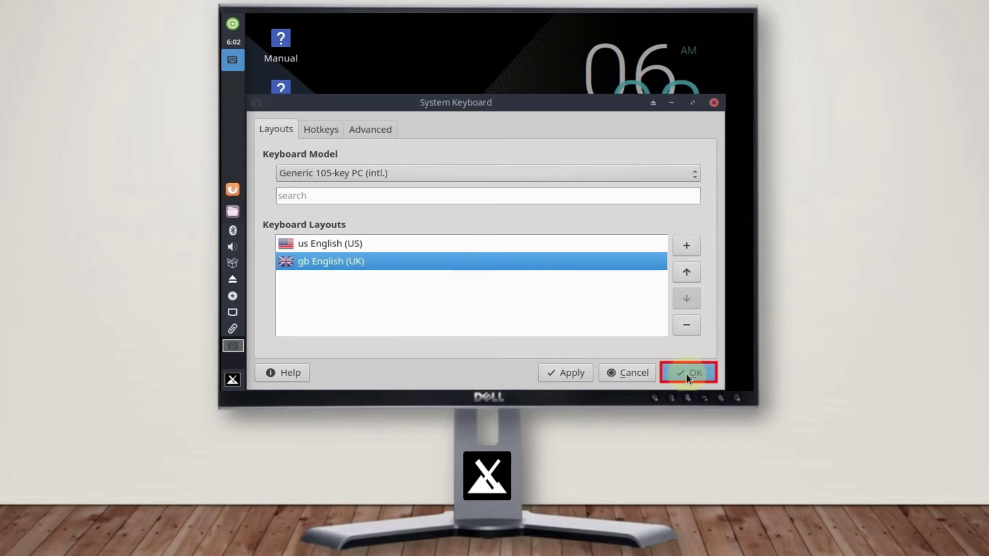
Keep the us/gb layouts, advance to partitioning, and launch GParted on /dev/sda
click(685, 373)
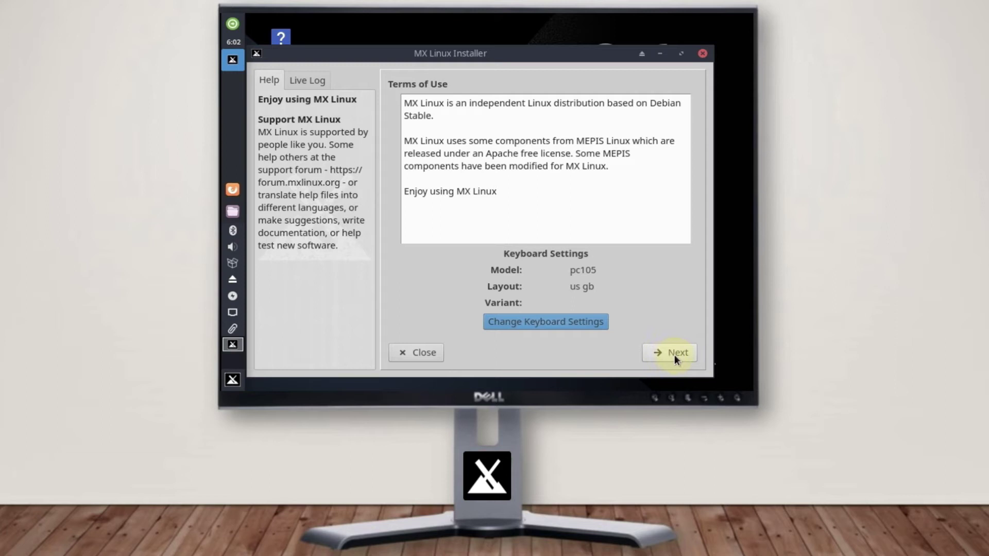
click(673, 354)
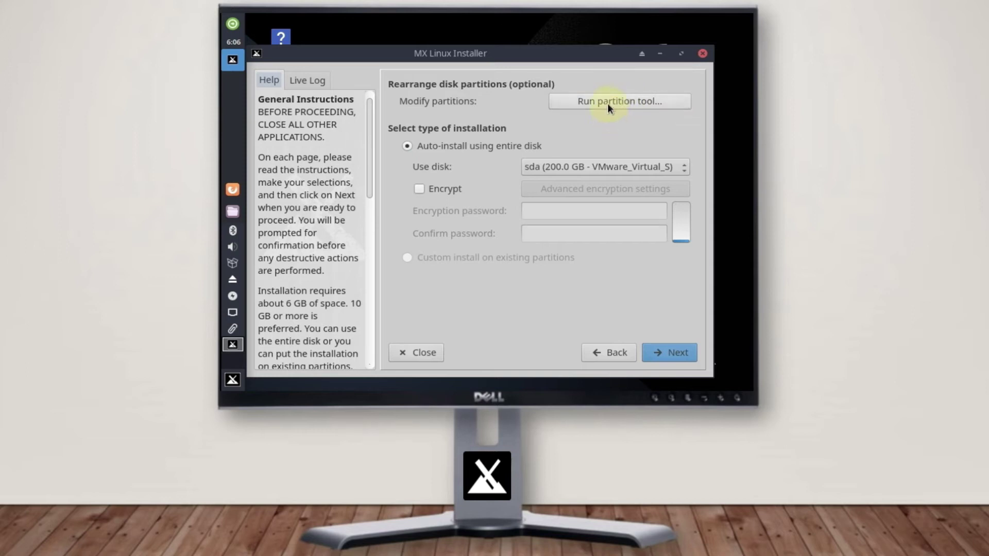
click(609, 102)
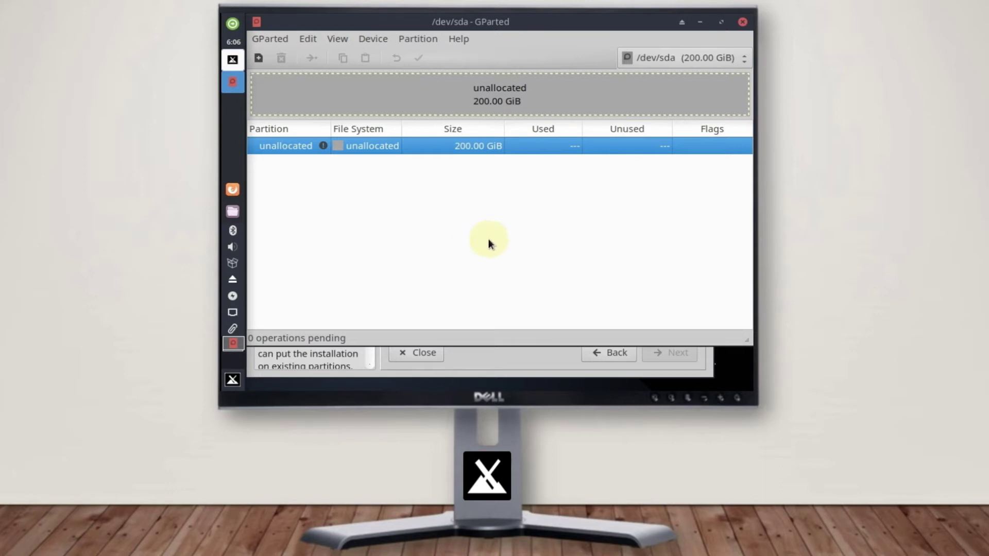
Create a new gpt partition table on the 200 GiB /dev/sda disk
click(366, 40)
click(420, 57)
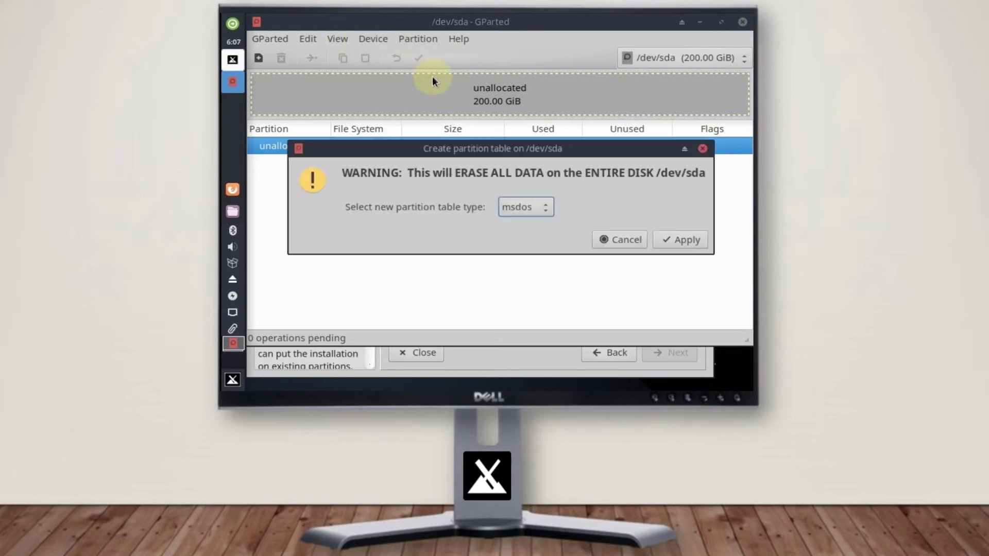
click(533, 210)
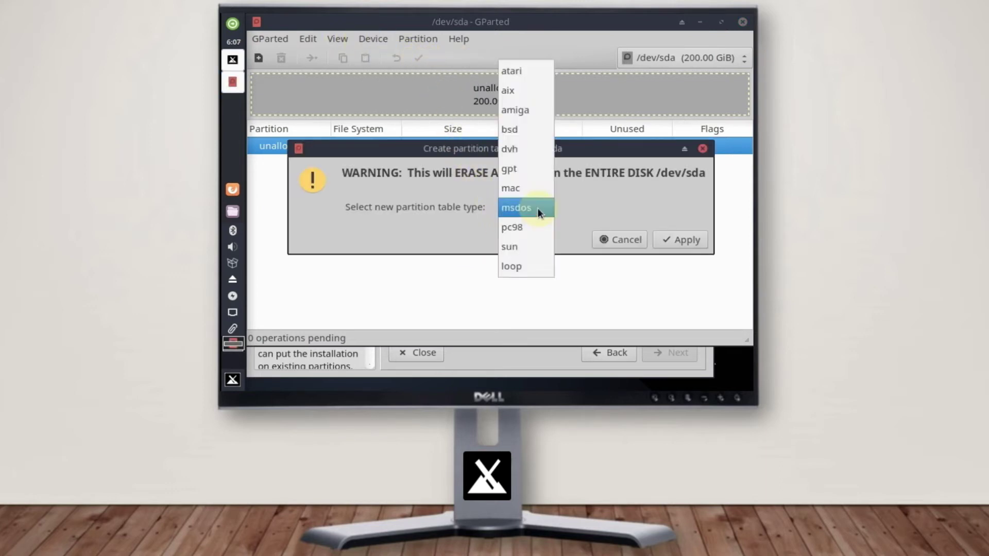
click(524, 168)
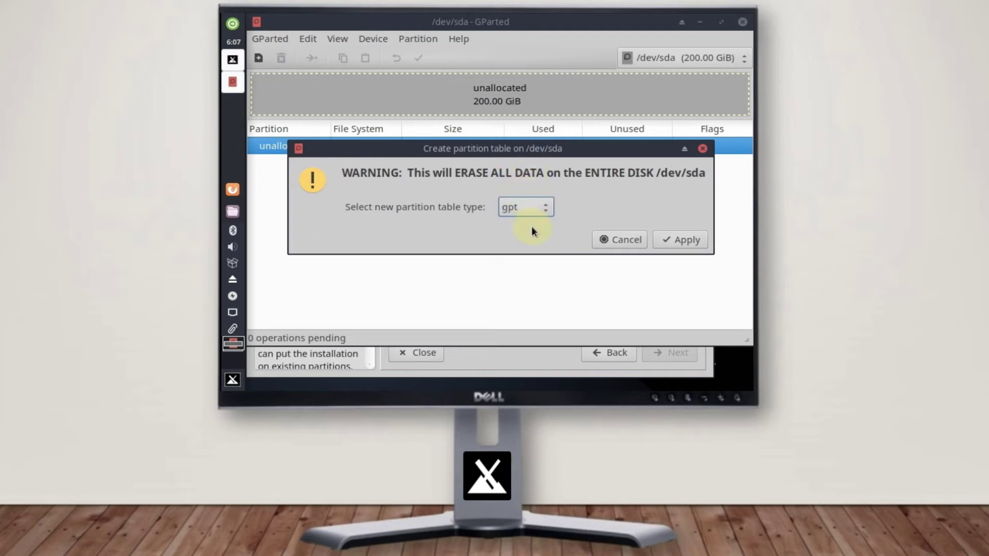
click(682, 239)
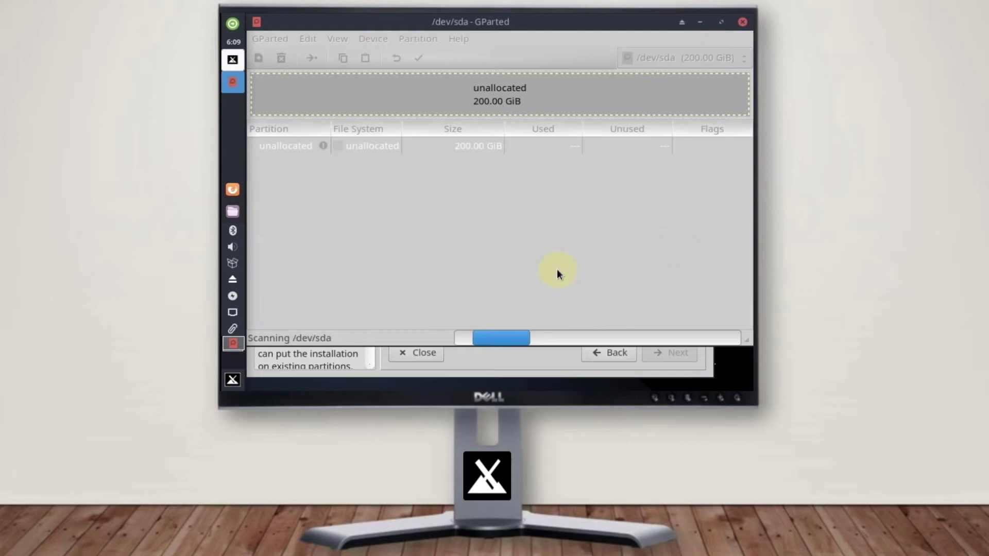
Queue a 195000 MiB ext4 partition named and labelled 'MX Linux' in the unallocated space
right_click(502, 144)
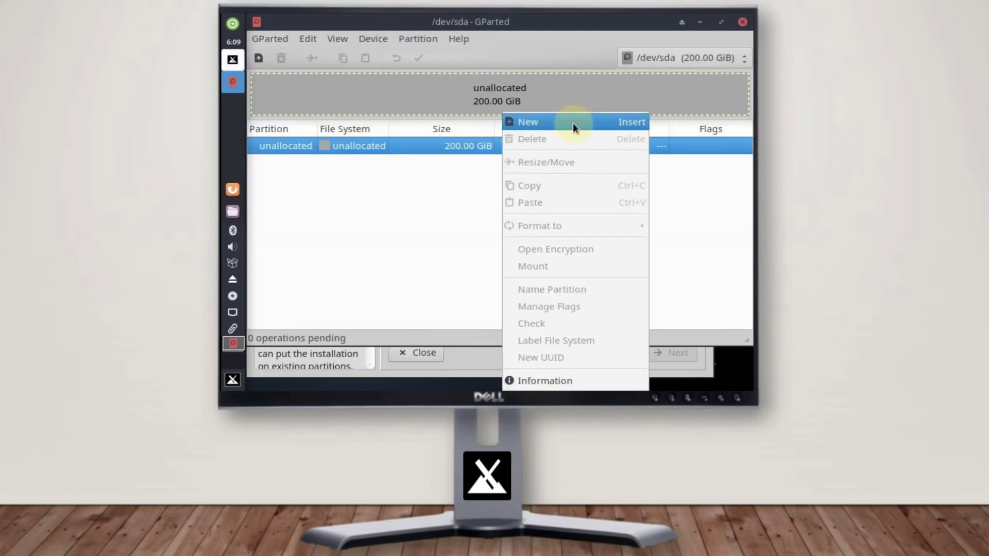
click(571, 124)
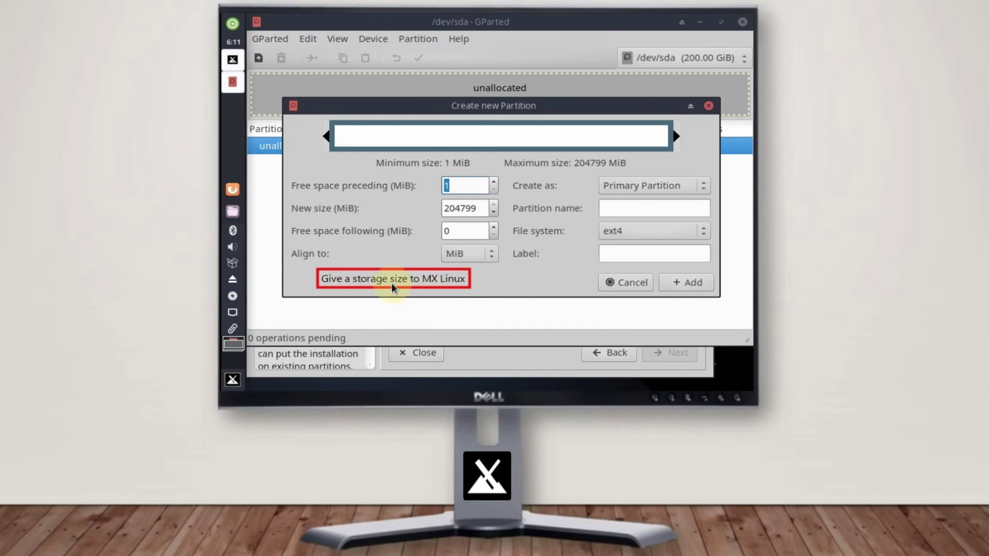
double_click(478, 208)
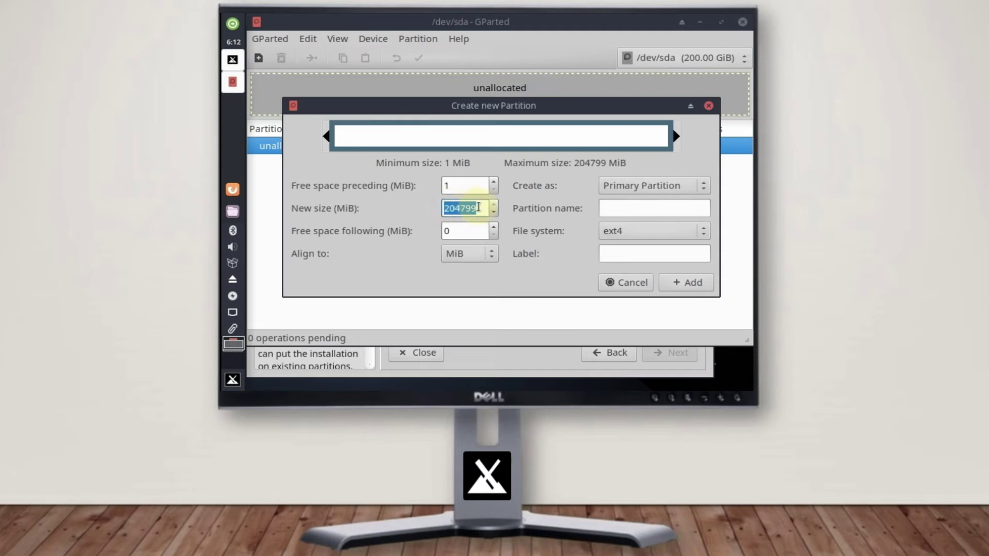
text(195000)
click(623, 208)
text(MX Linux)
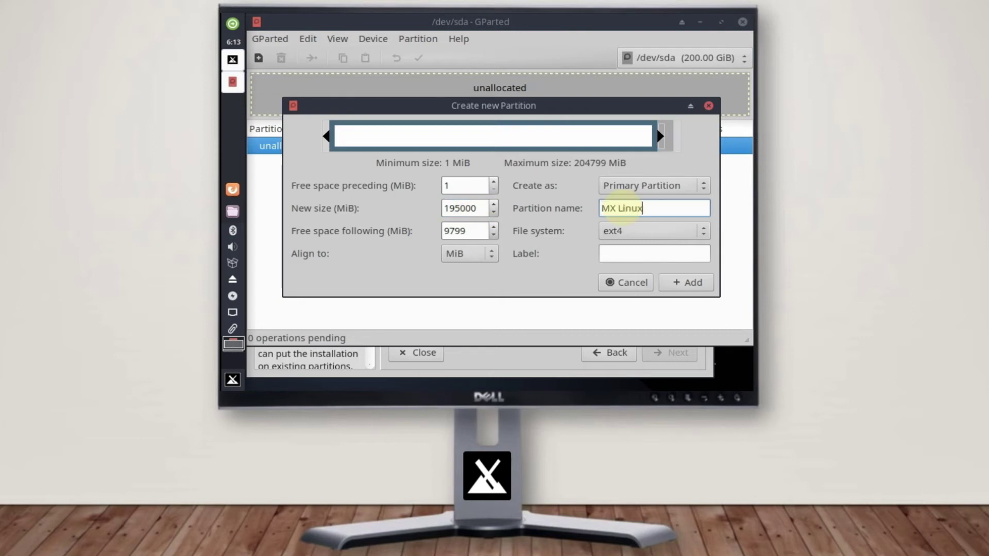
click(634, 252)
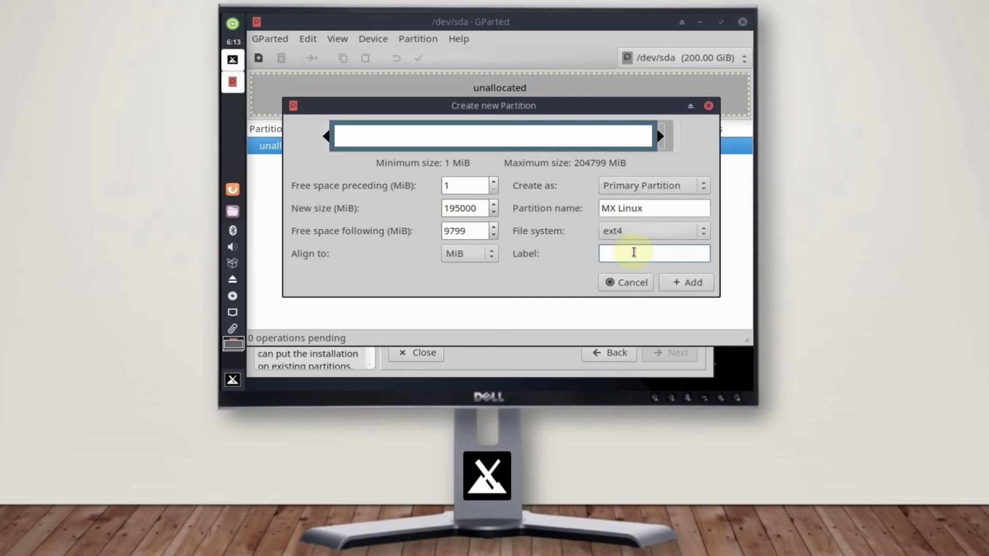
text(MX Linux)
click(682, 284)
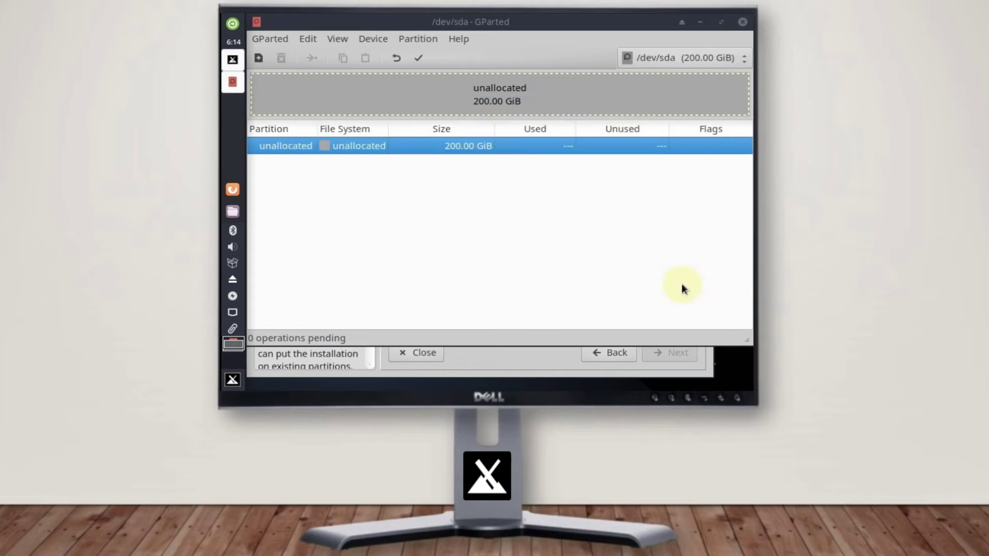
Apply the pending operation, writing the MX Linux partition to disk as /dev/sda1
key(Up)
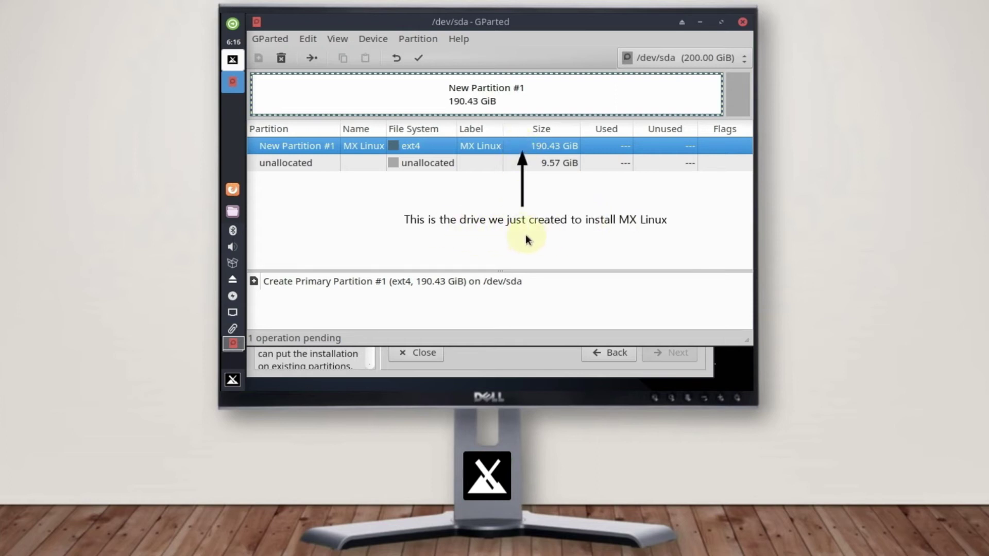
click(418, 59)
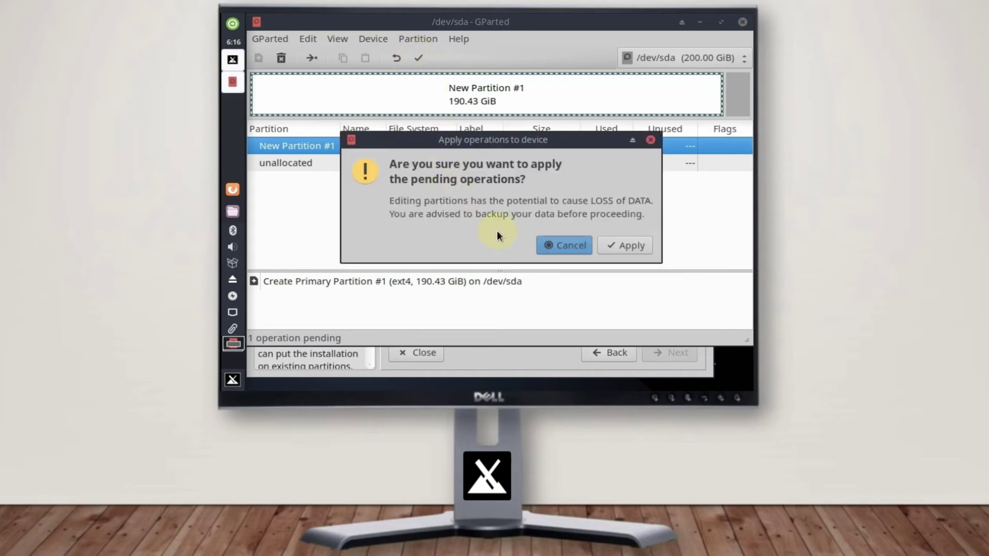
click(624, 248)
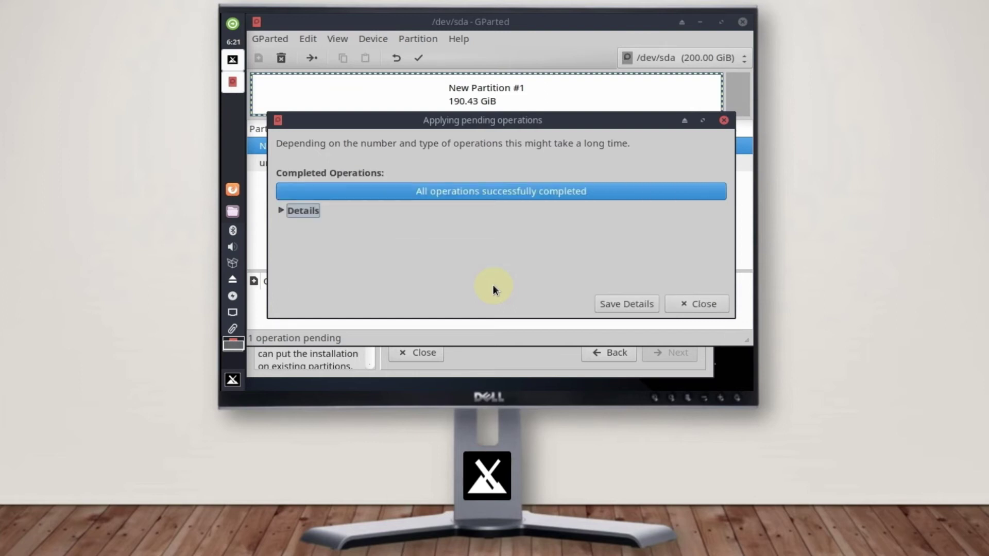
Save the operation details as gparted_details.htm, then close GParted
click(625, 306)
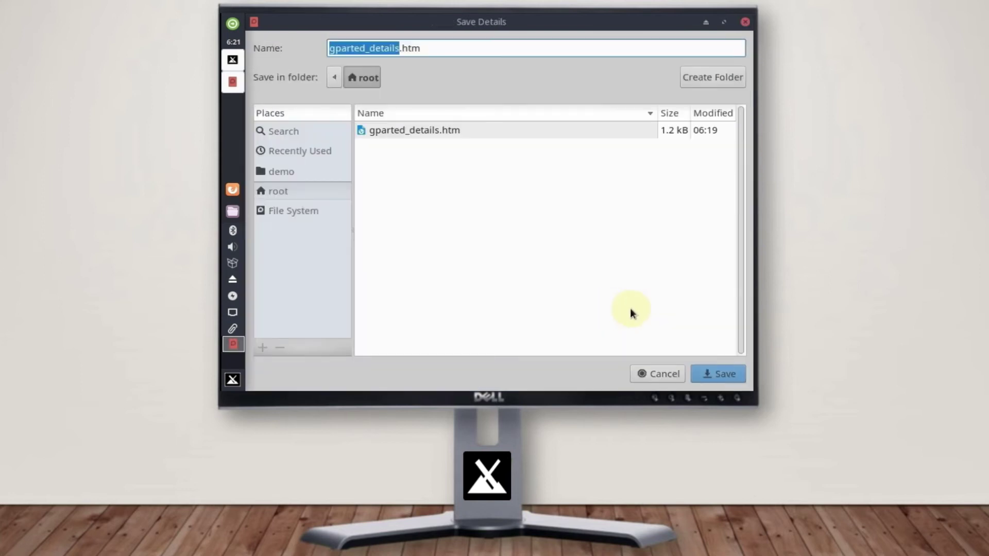
click(713, 373)
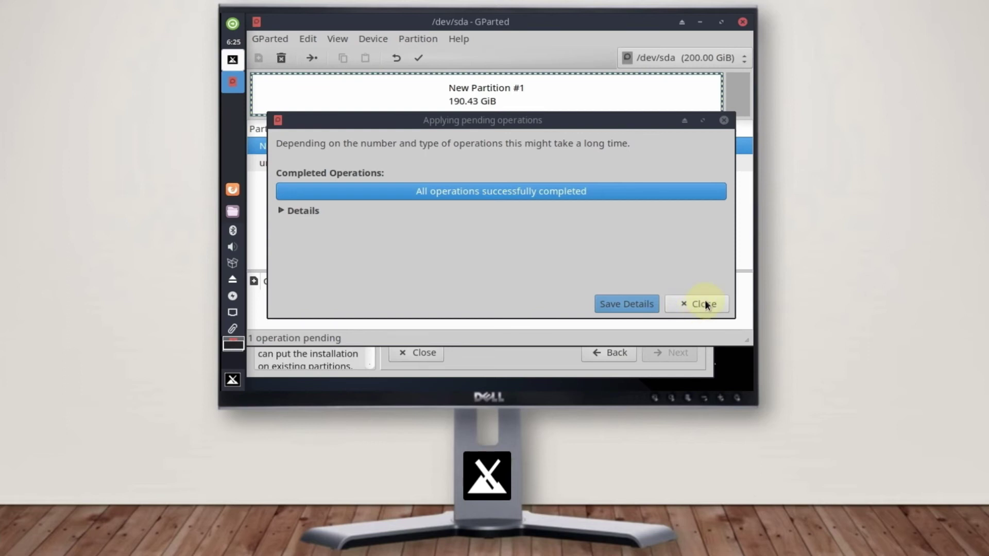
click(700, 304)
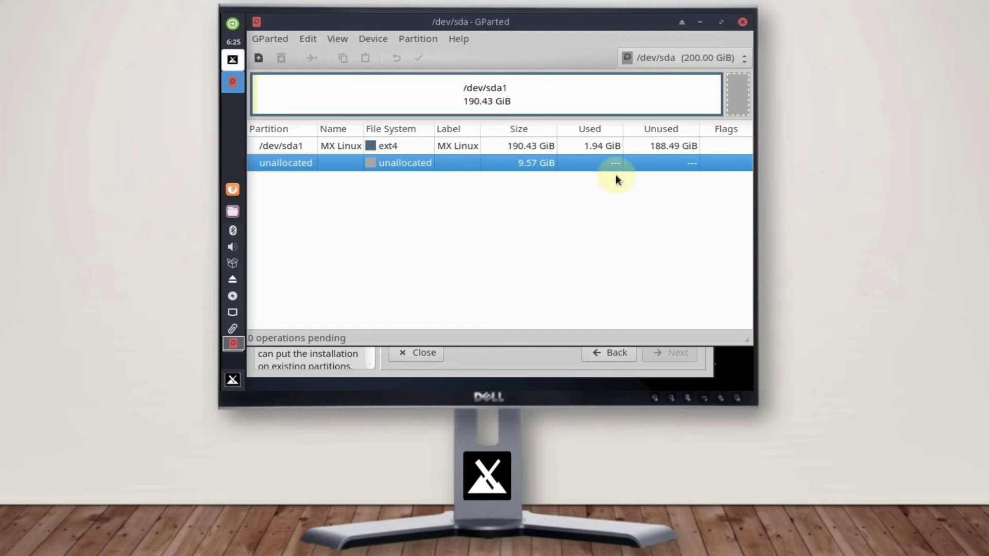
click(742, 23)
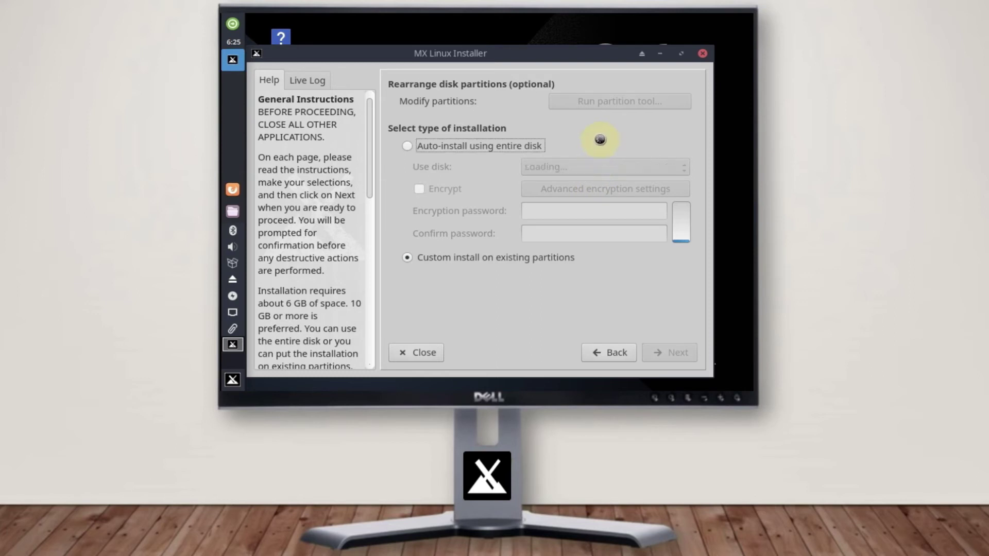
Choose 'Auto-install using entire disk' on the 200 GB sda drive
click(406, 148)
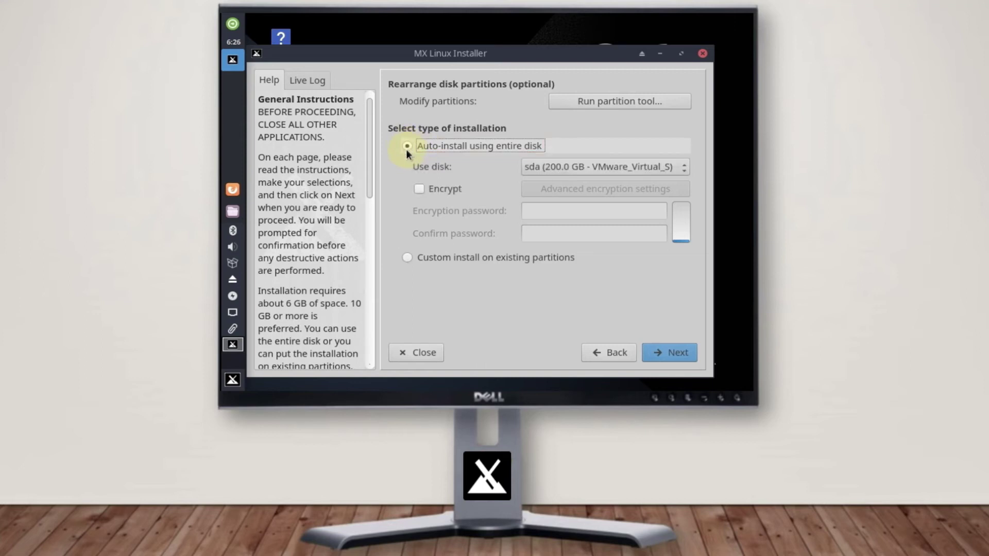
Confirm formatting all of sda and keep GRUB on the MBR boot method
click(670, 354)
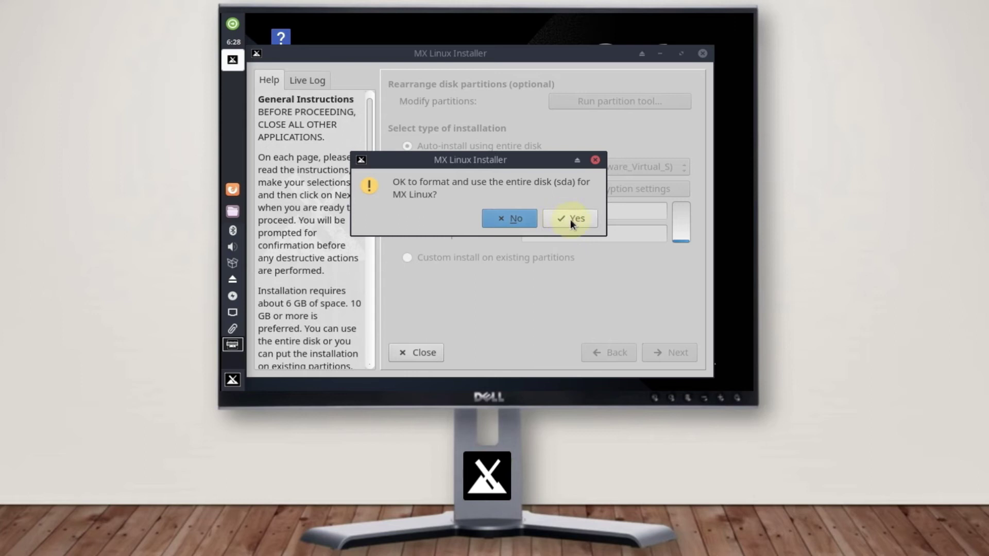
click(570, 218)
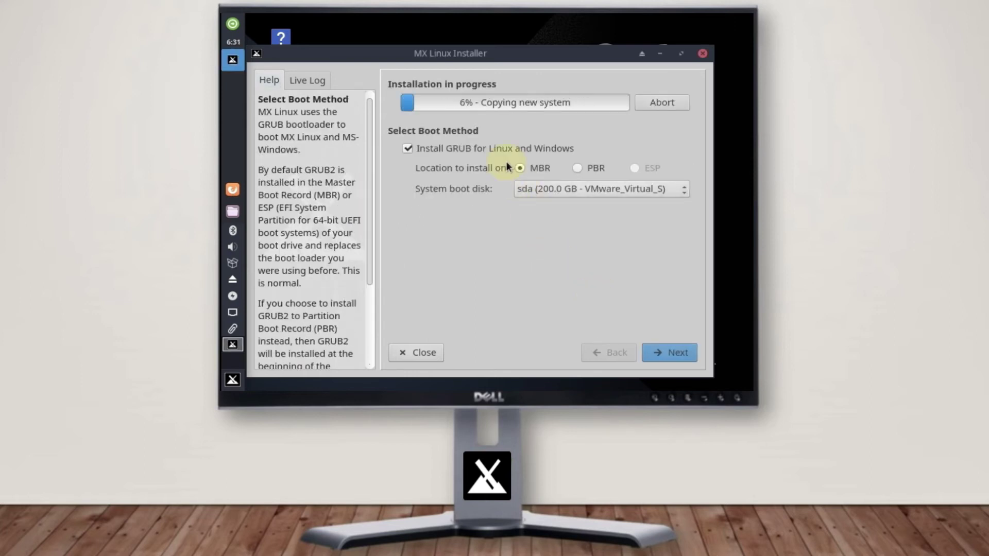
click(520, 168)
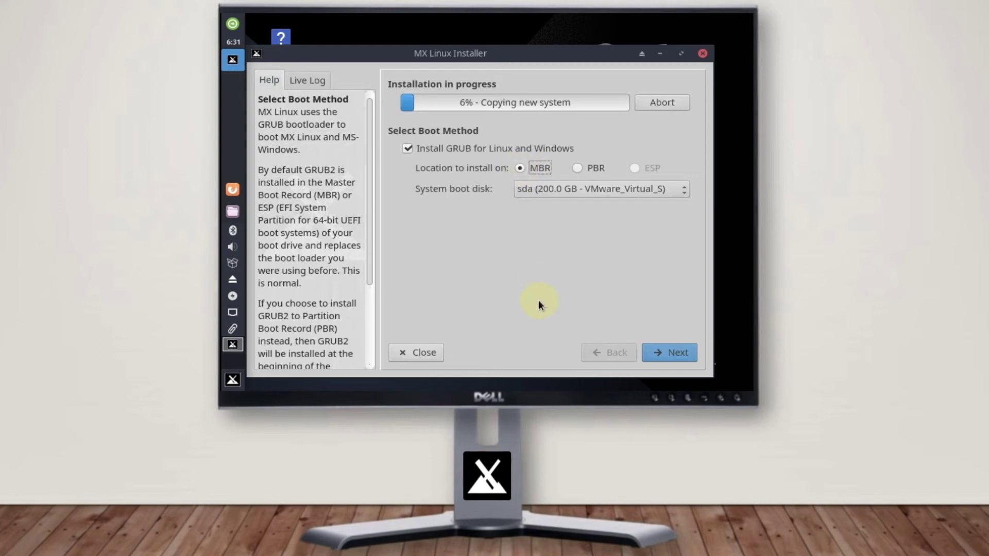
click(672, 352)
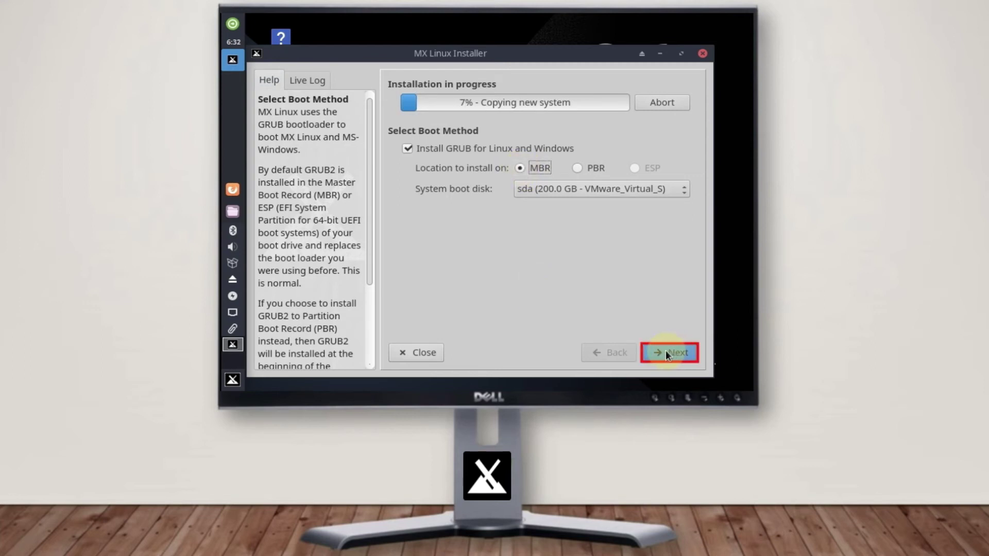
click(667, 354)
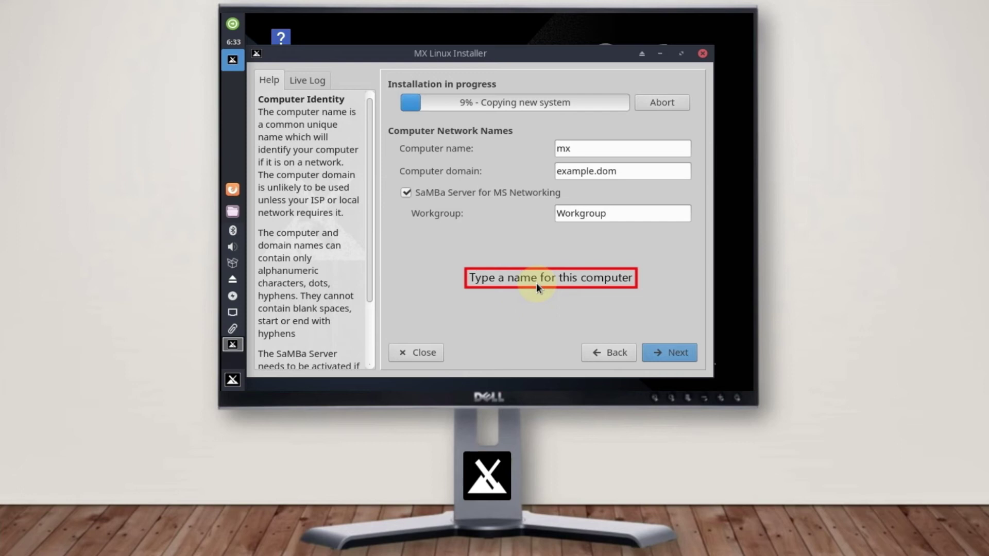
Replace computer name 'mx' with a custom hostname, keeping example.dom and Workgroup
drag(592, 150, 552, 140)
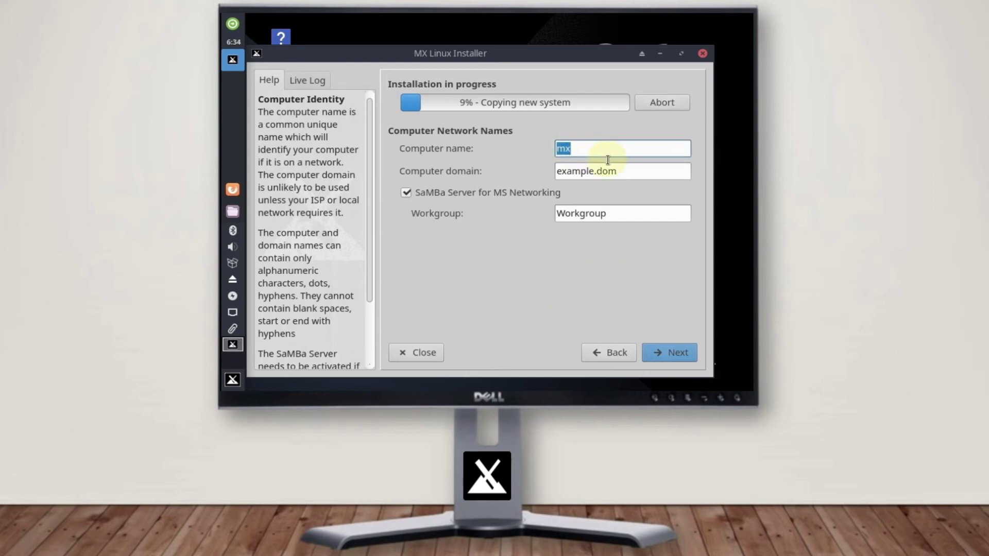
text(kashionbro-computer)
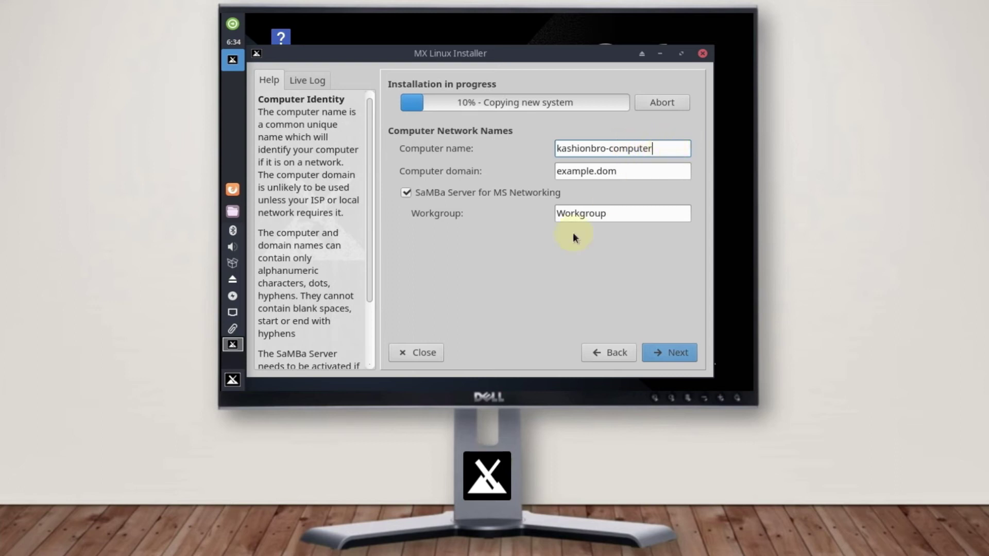
click(669, 356)
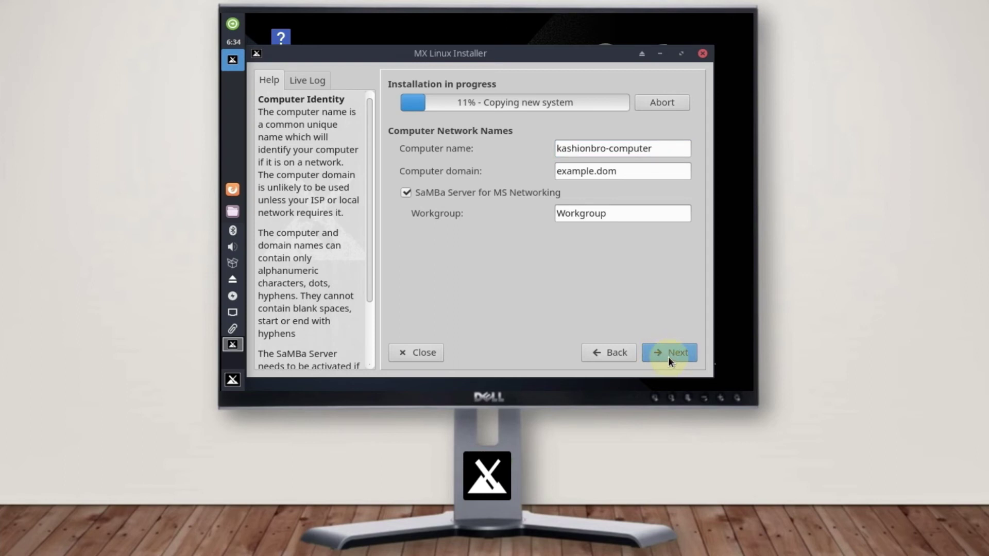
click(669, 356)
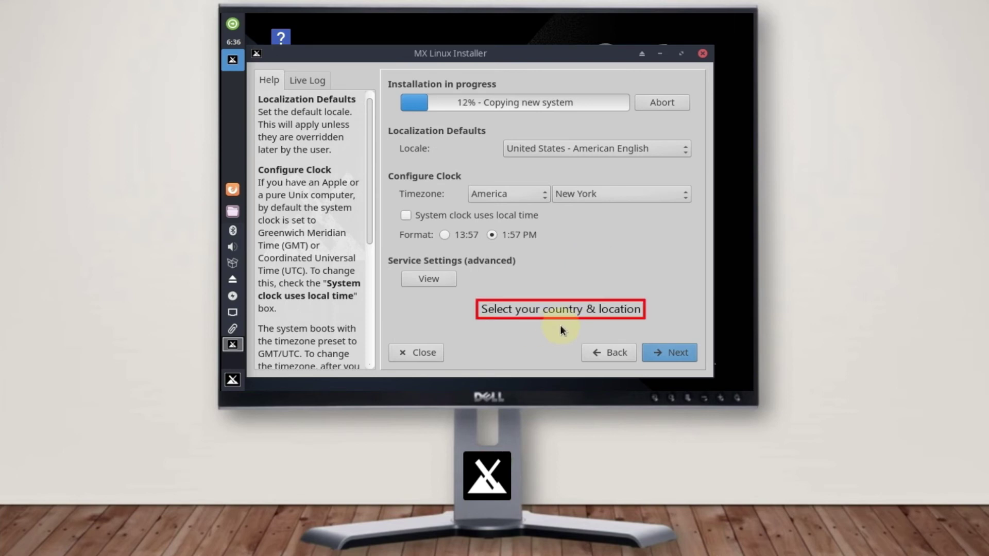
Choose United Kingdom - British English locale, keep America/New York timezone, and select 24-hour 13:57 format
click(681, 149)
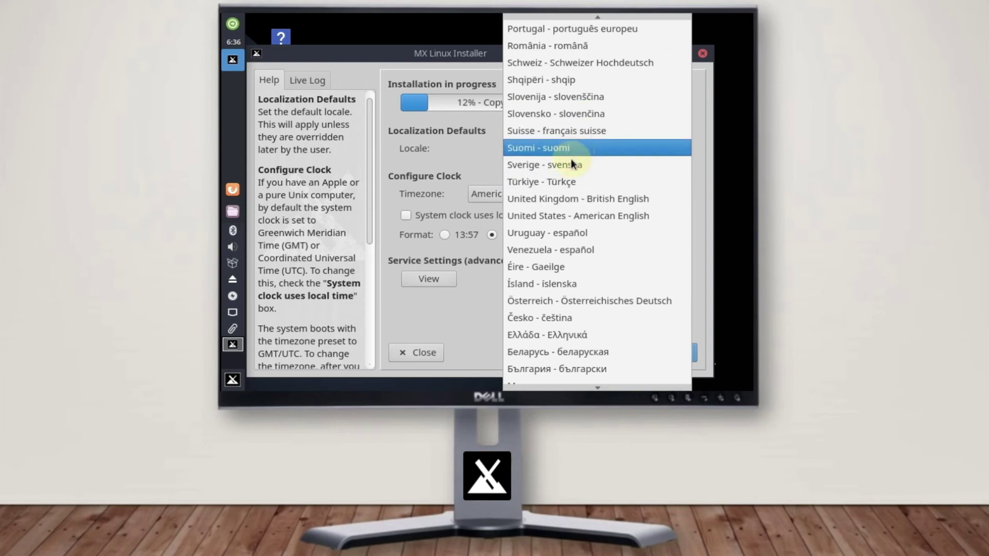
click(551, 200)
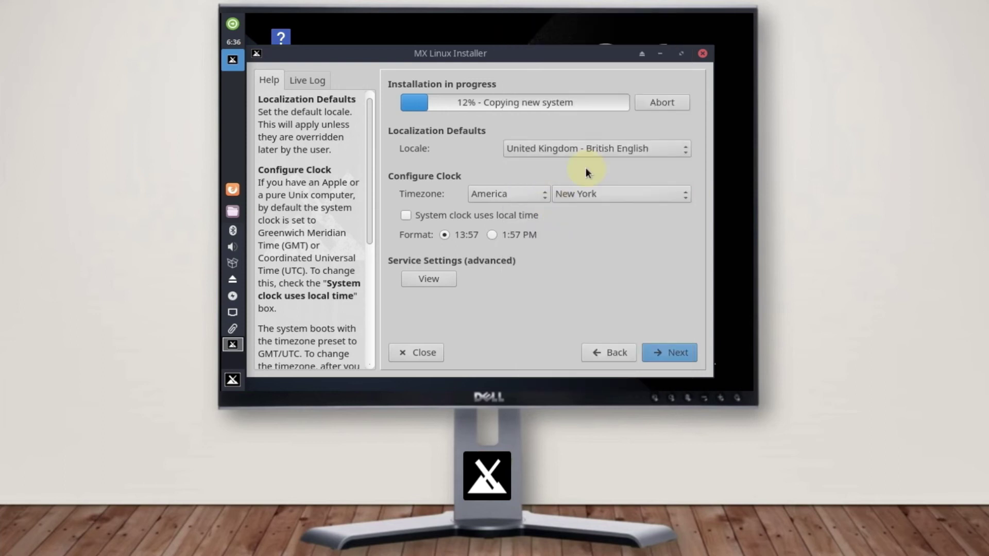
click(530, 194)
click(513, 126)
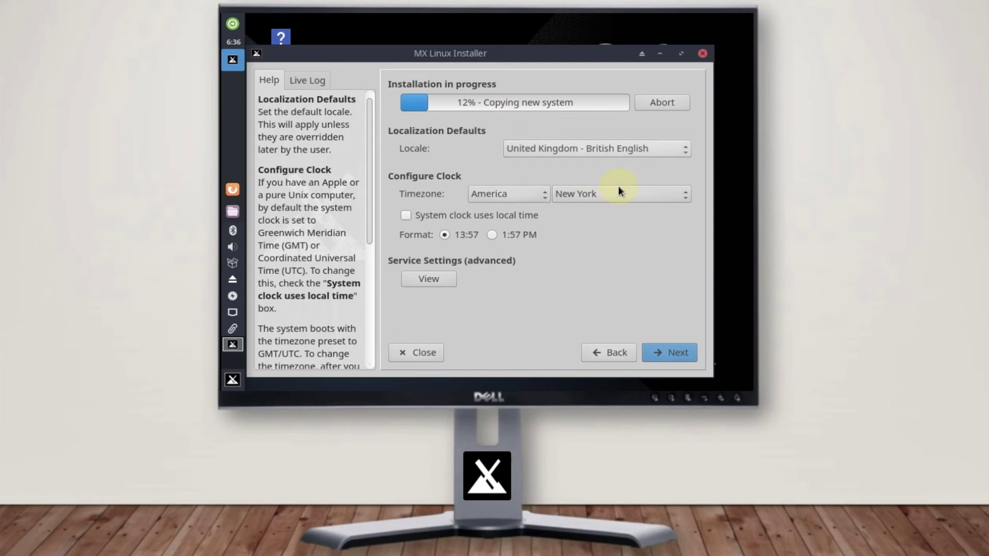
click(635, 196)
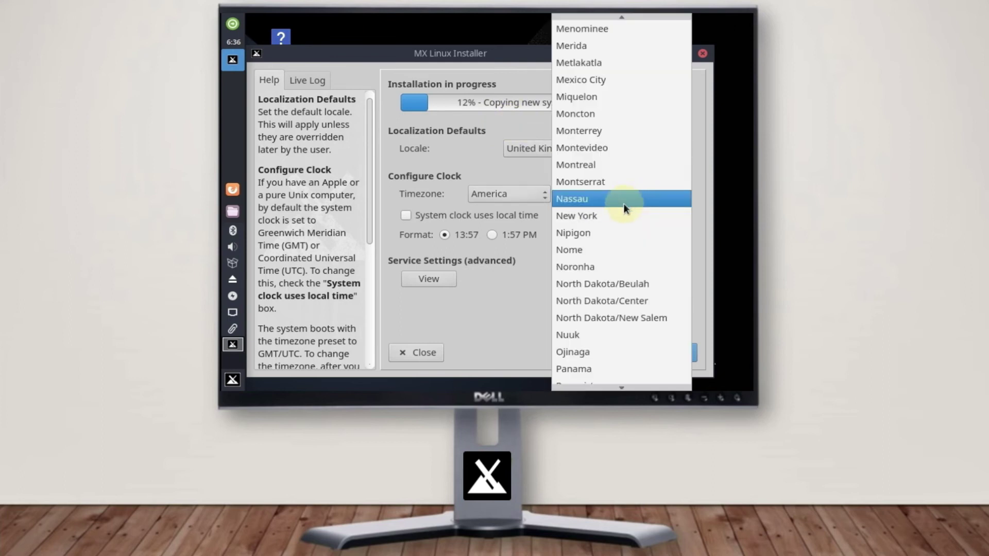
click(606, 216)
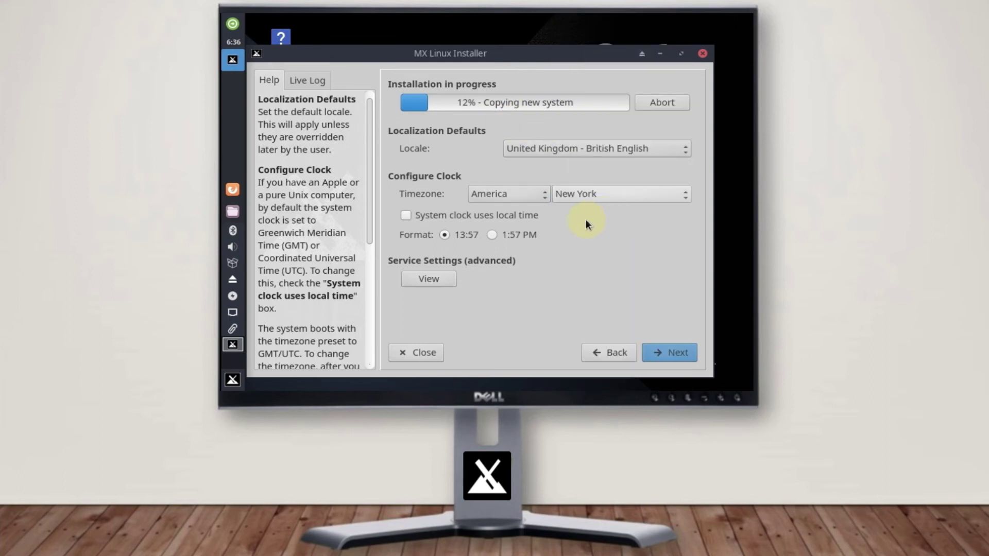
click(447, 236)
Continue to account setup and enter the default user's login name and password
click(669, 355)
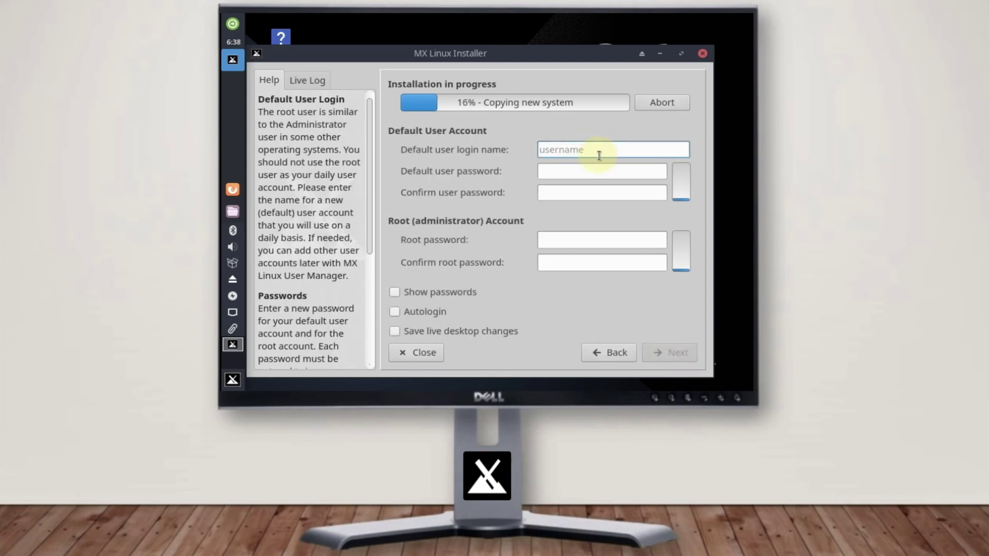
text(ka)
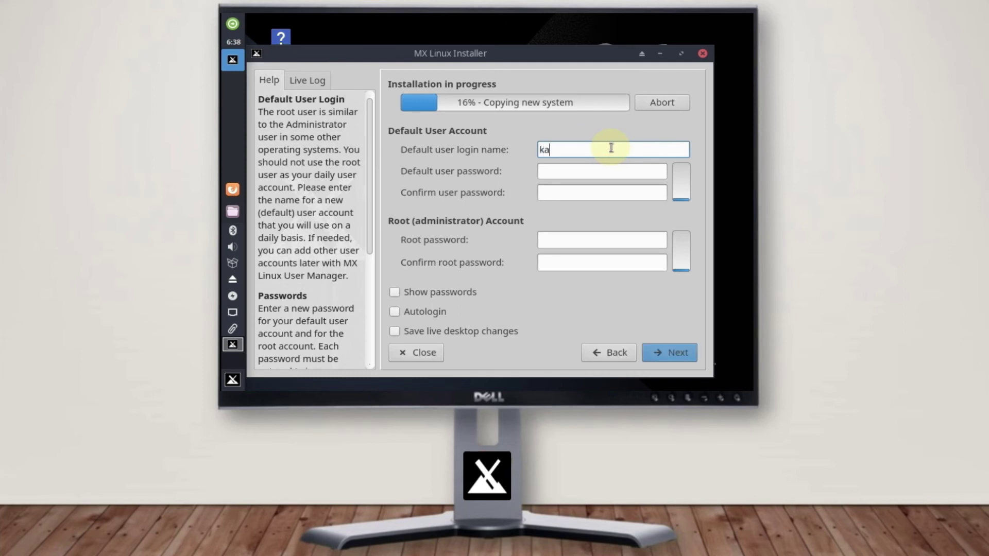
text(shionbro)
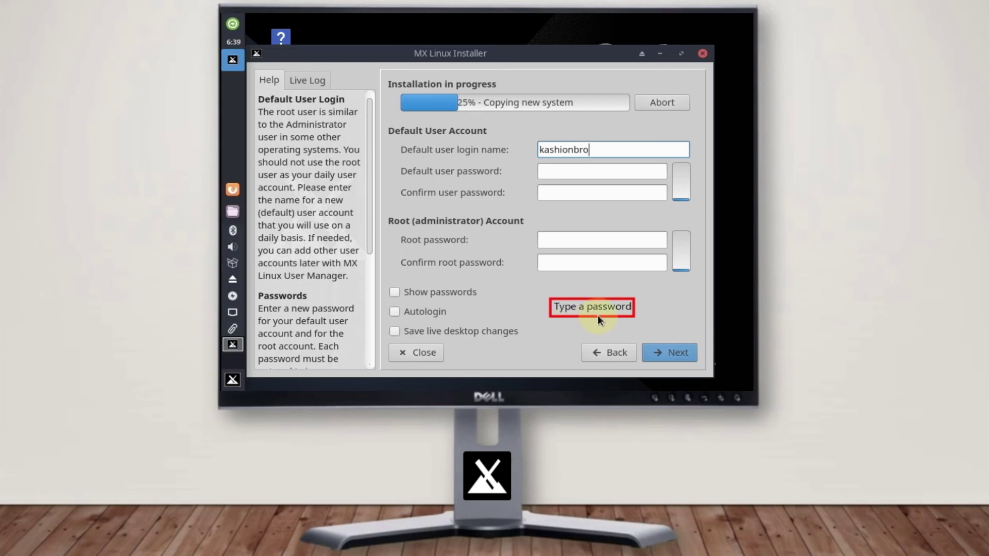
click(589, 171)
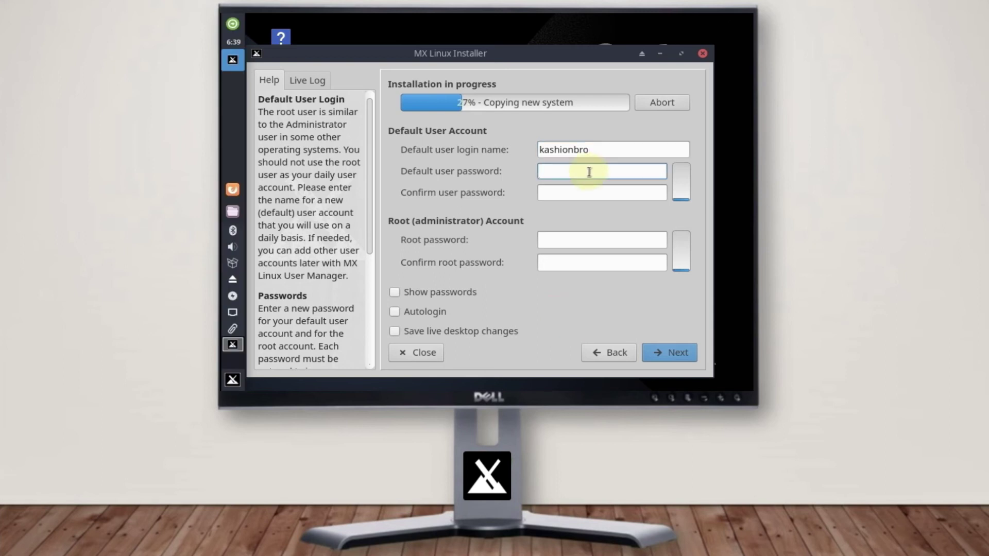
text(password12)
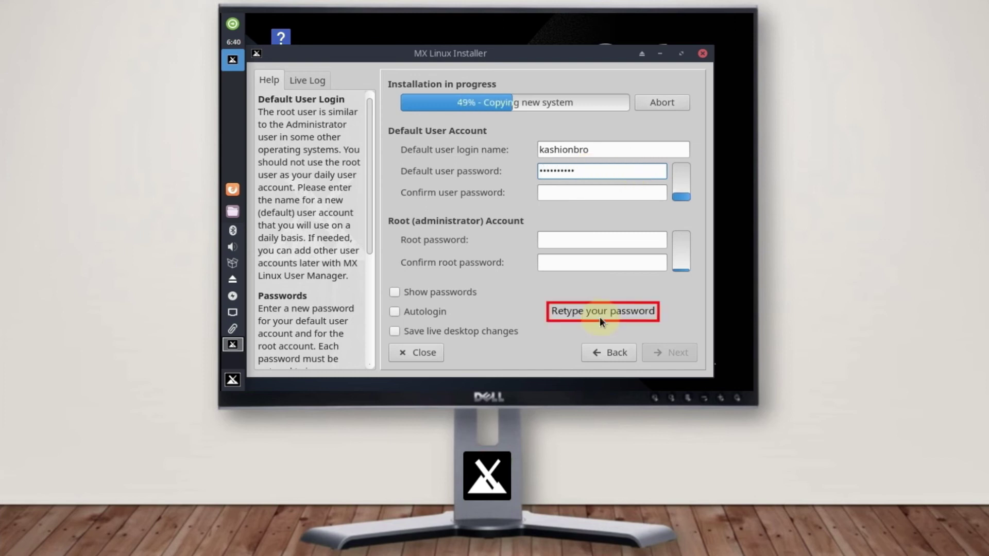
Confirm the user password, submit the account, and accept continuing without a root password
click(602, 191)
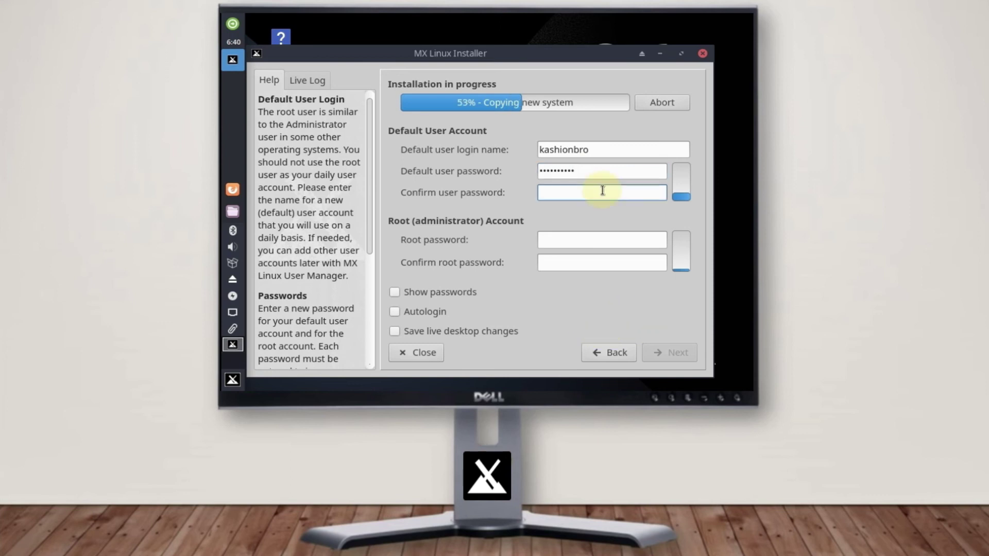
text(passwo)
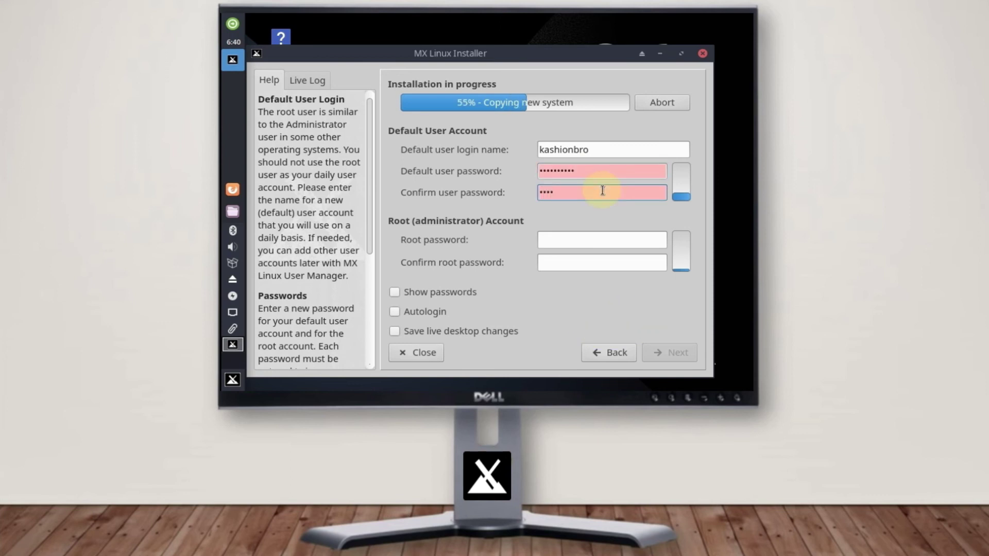
text(rd12)
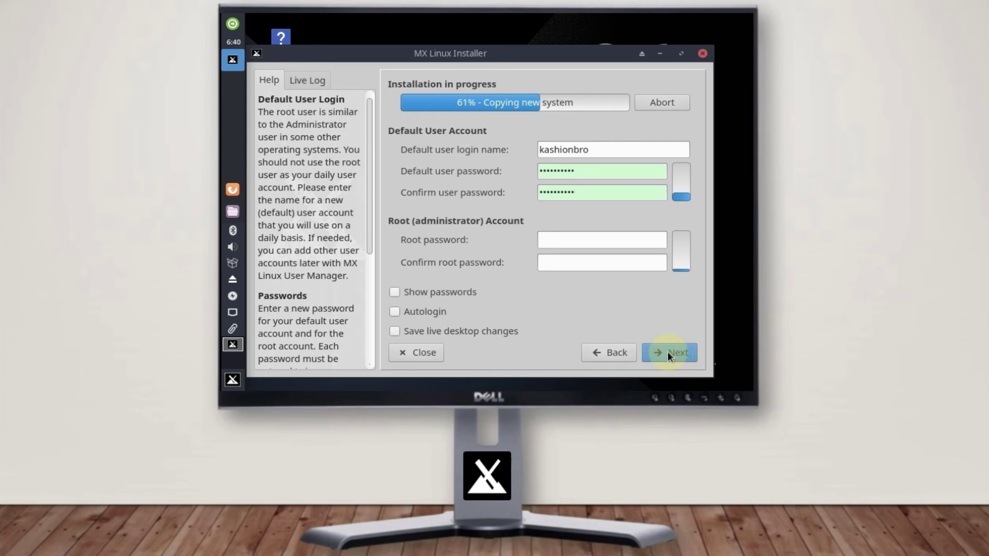
click(667, 354)
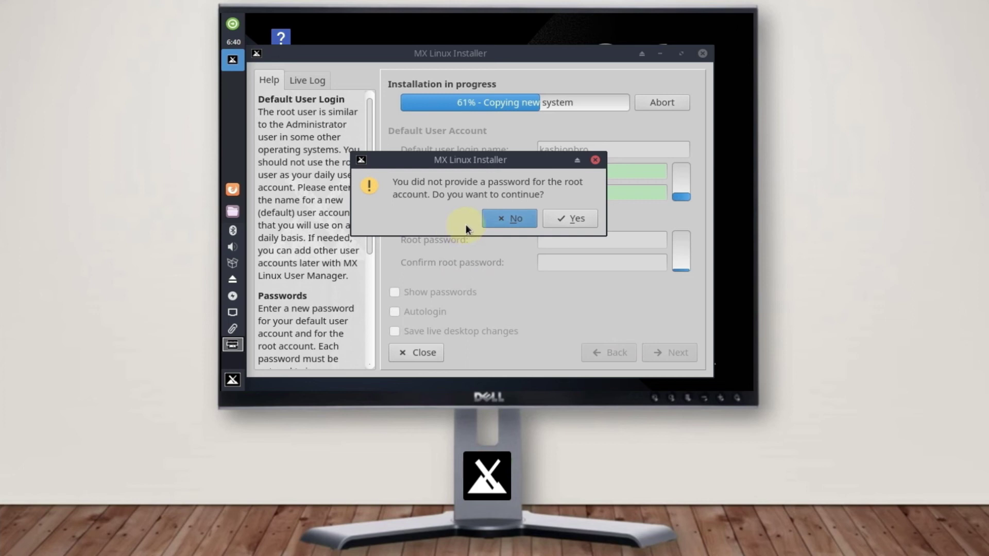
click(569, 218)
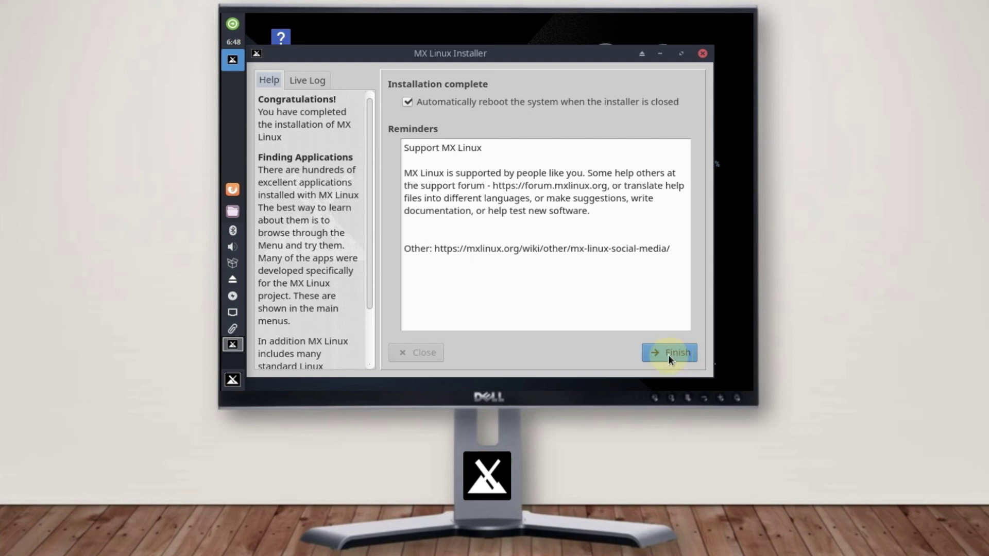
Click Finish on the Installation complete page with automatic reboot enabled
click(669, 355)
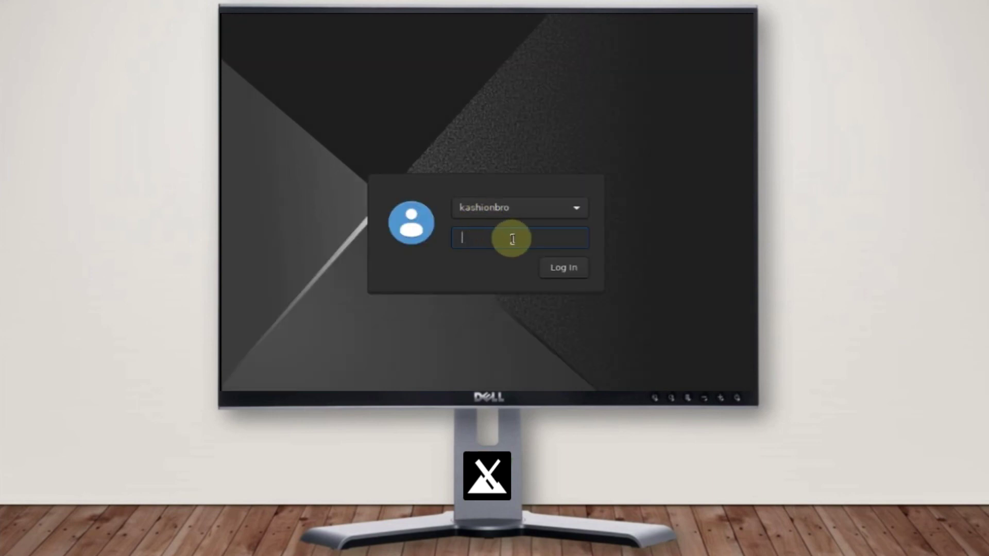
Enter the new user's password at the login screen and log in
text(**********)
key(Return)
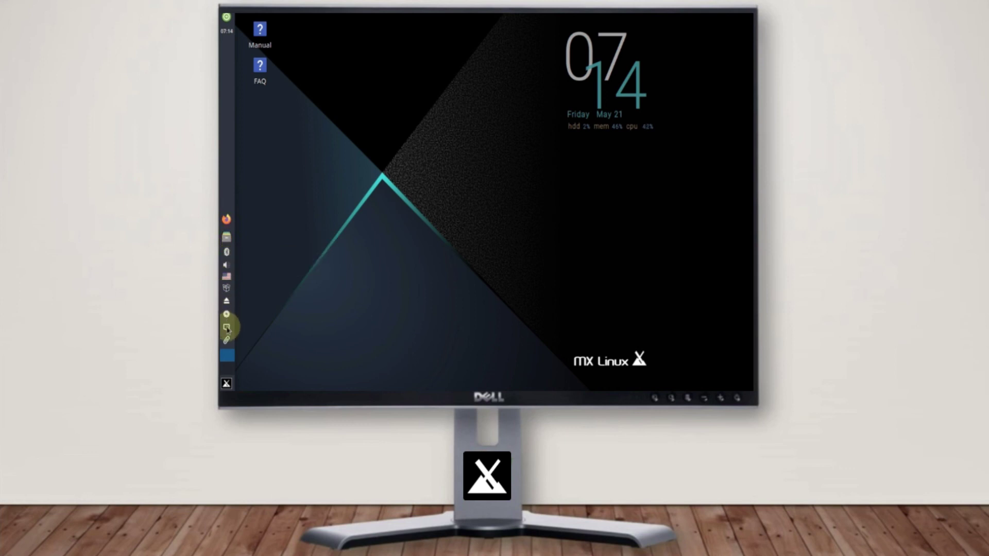
Browse Recently Used, Internet and System in the Whisker menu, then choose Shut Down
click(227, 384)
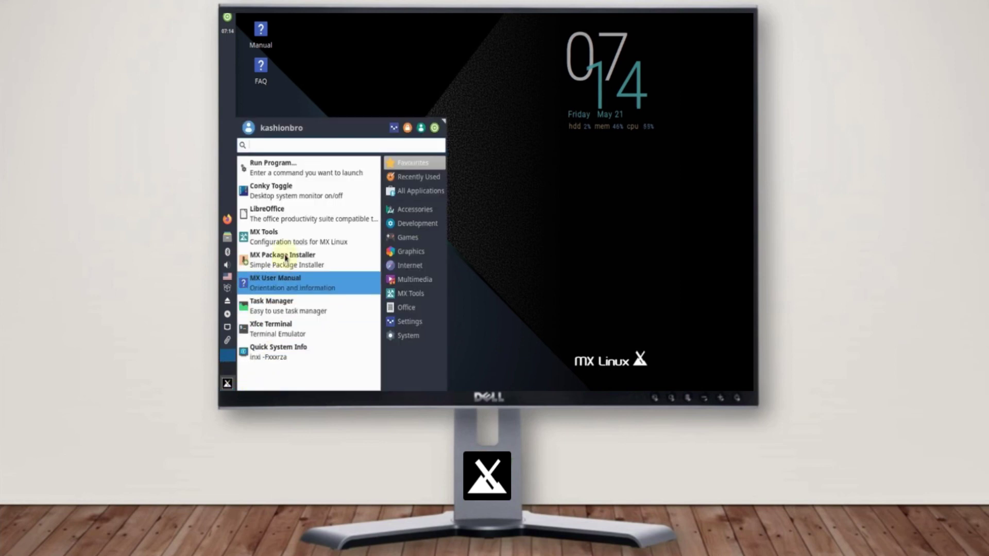
click(419, 177)
click(403, 262)
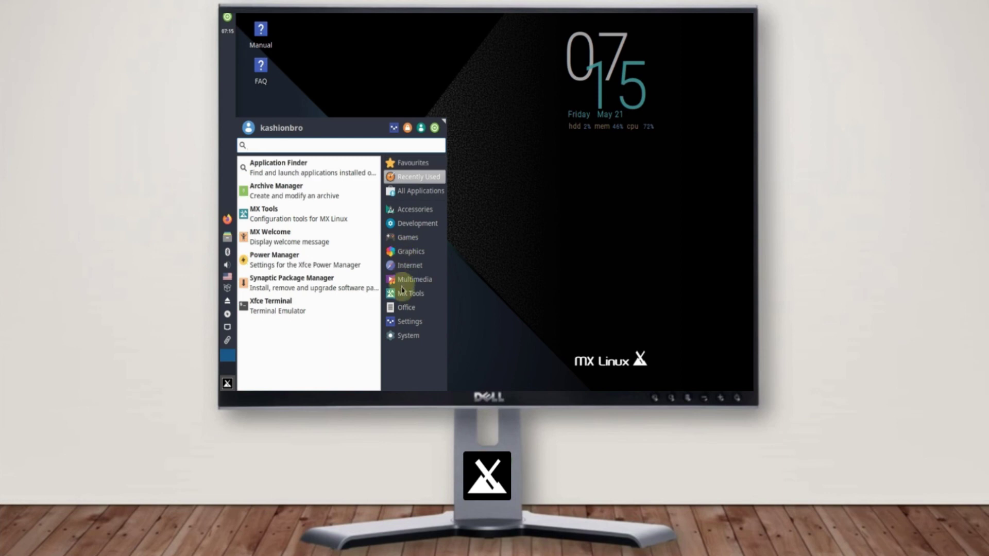
click(400, 341)
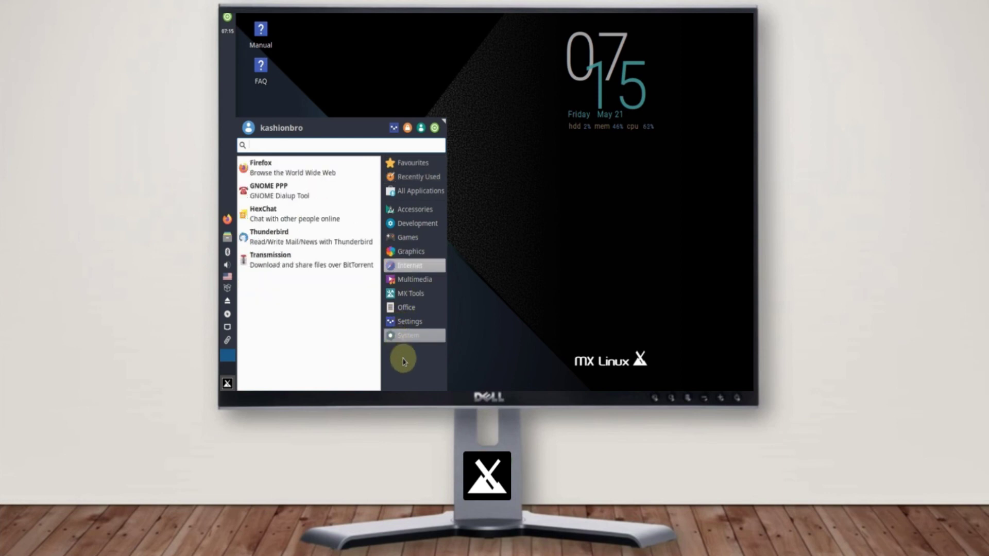
click(478, 316)
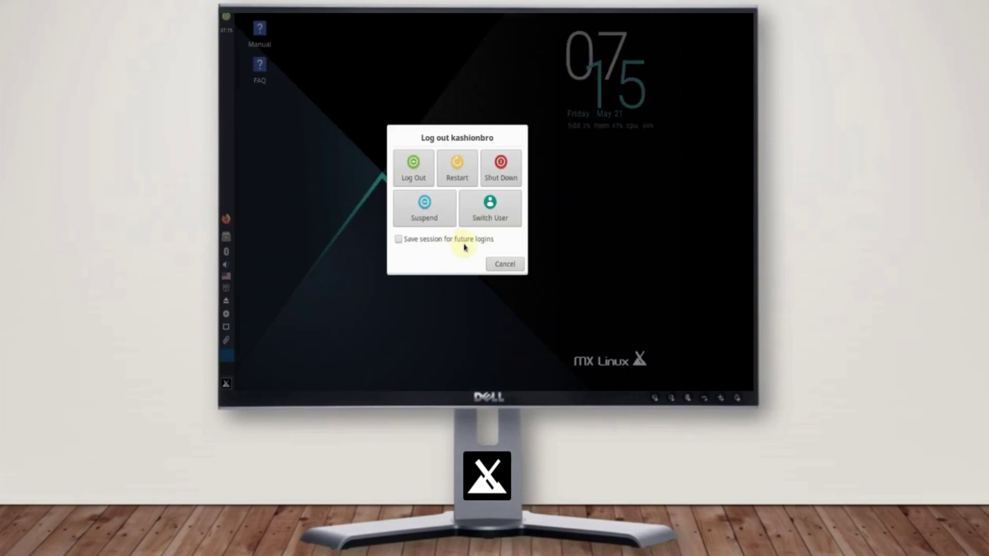
click(499, 175)
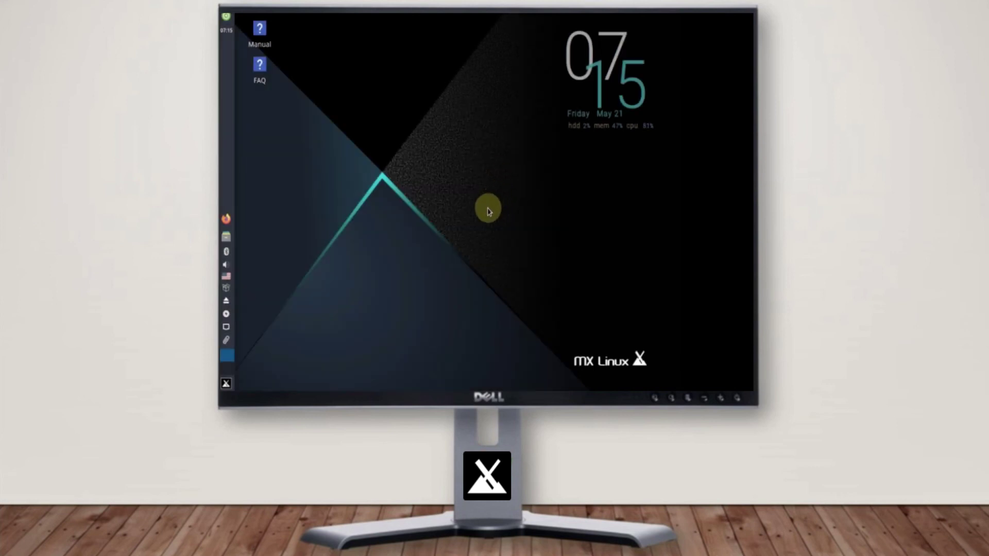